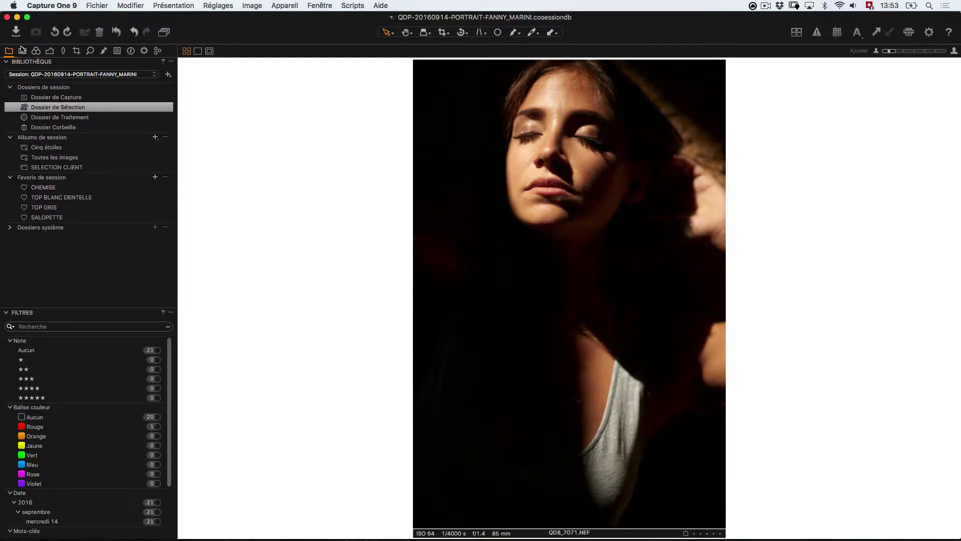
Add the Noir & Blanc tool tab from the tab bar menu and widen the tool panel.
right_click(169, 57)
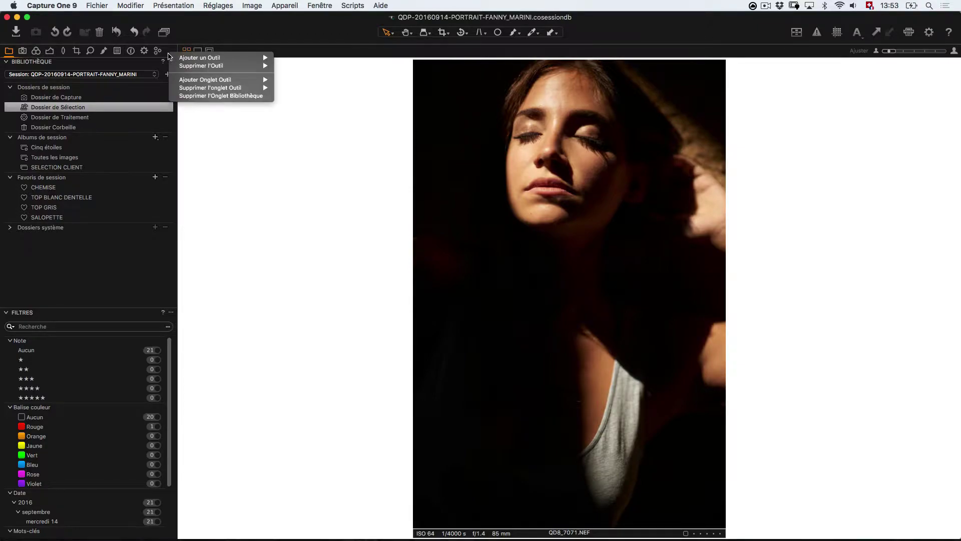
mouse_move(205, 80)
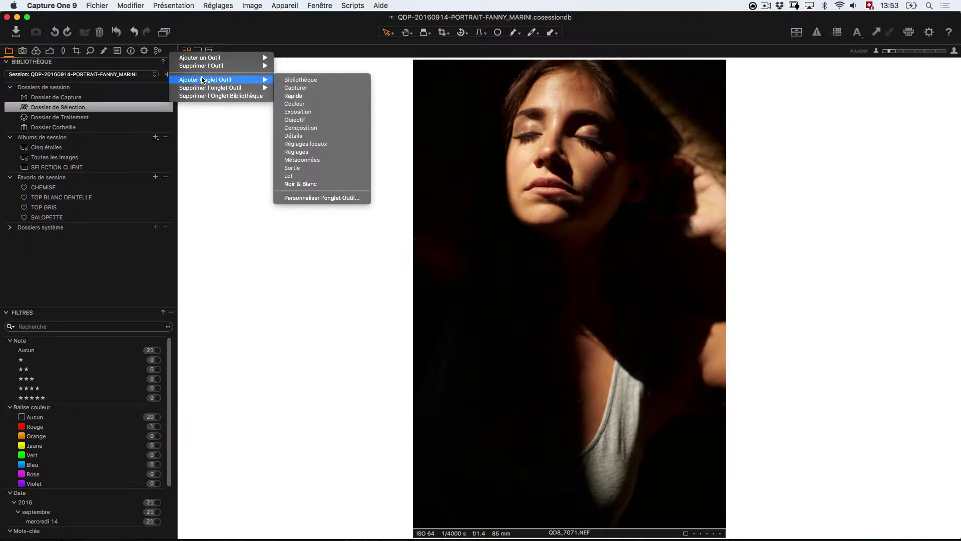
click(313, 184)
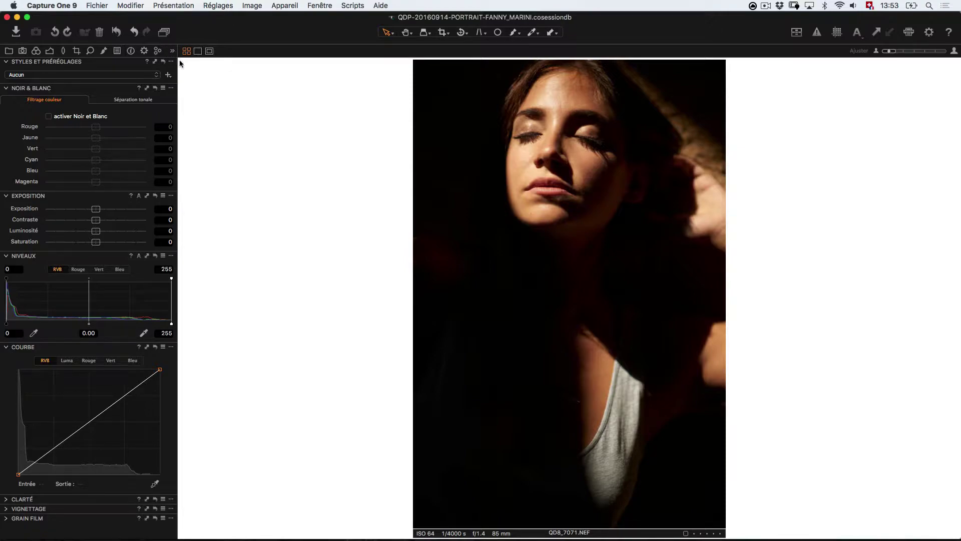
drag(178, 61, 187, 65)
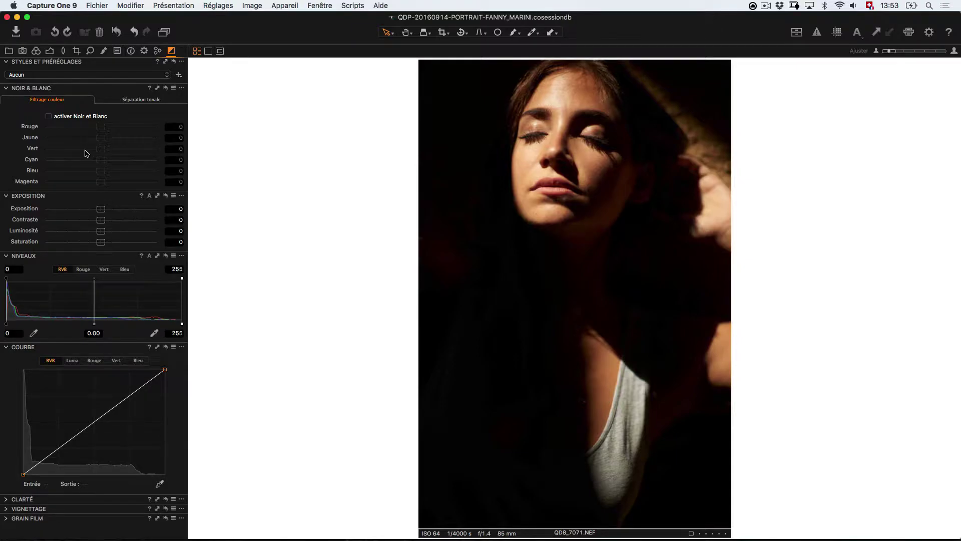
Browse the black-and-white styles without applying one, then enable Noir et Blanc conversion.
click(54, 75)
mouse_move(43, 129)
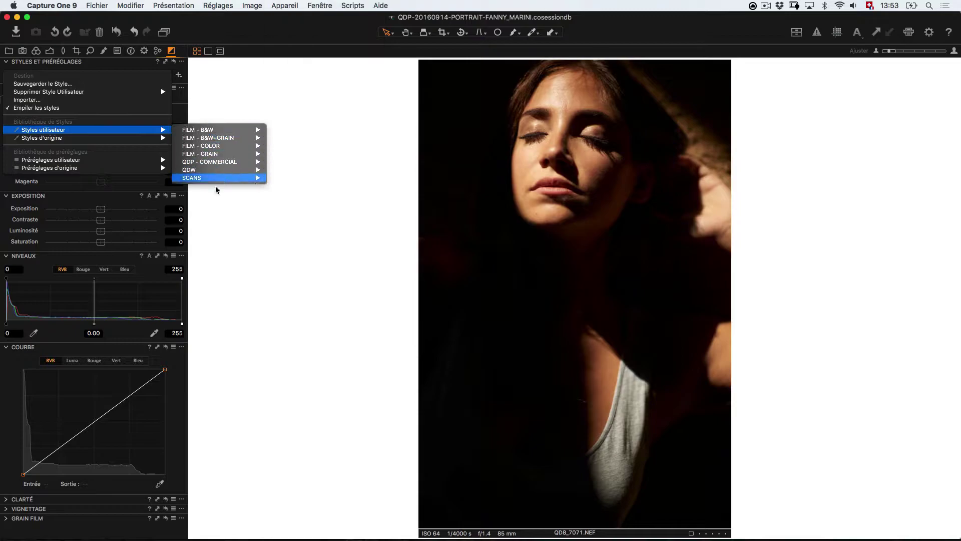
click(221, 228)
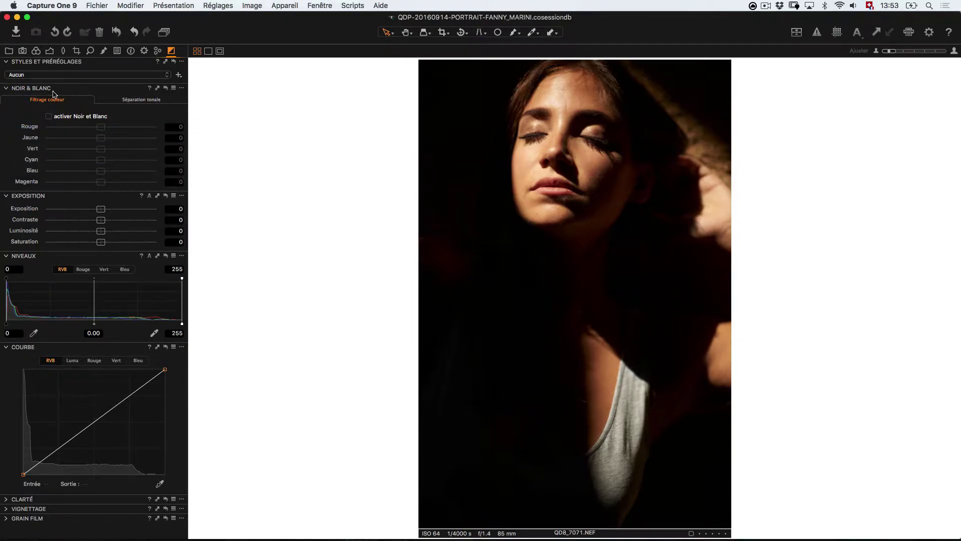
click(9, 62)
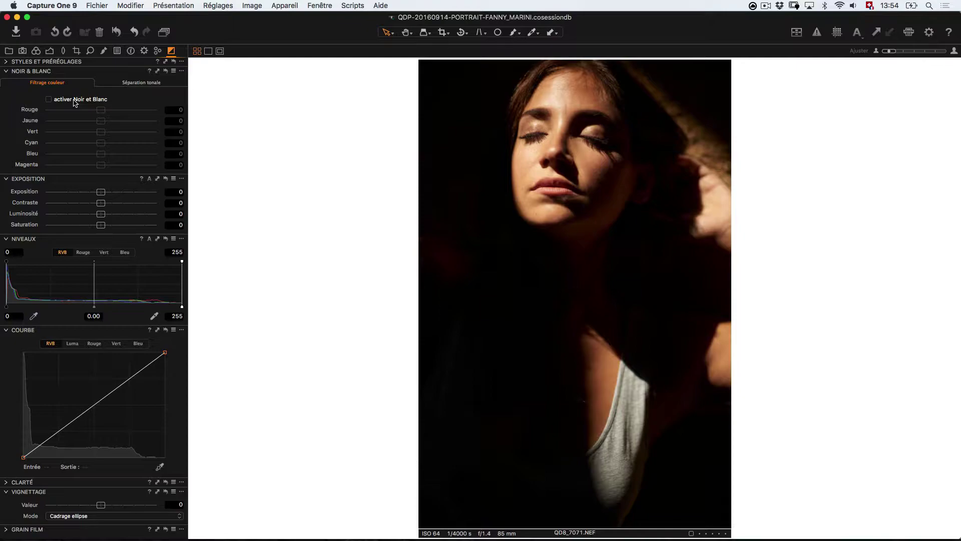
click(75, 102)
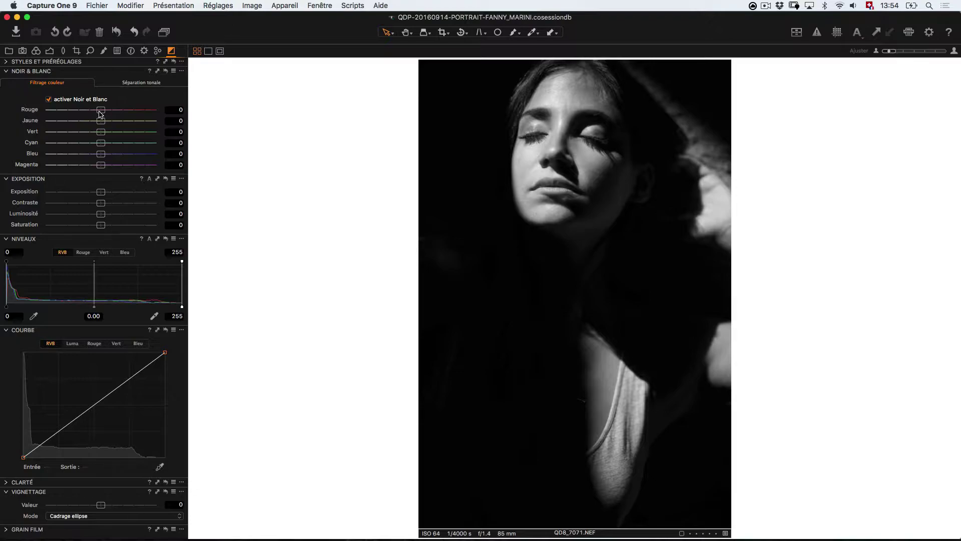
Set colour filters to red -19, yellow 20, green -29, cyan -31, blue -15, magenta -29.
mouse_move(101, 113)
mouse_down()
mouse_move(2, 110)
mouse_move(156, 121)
mouse_up()
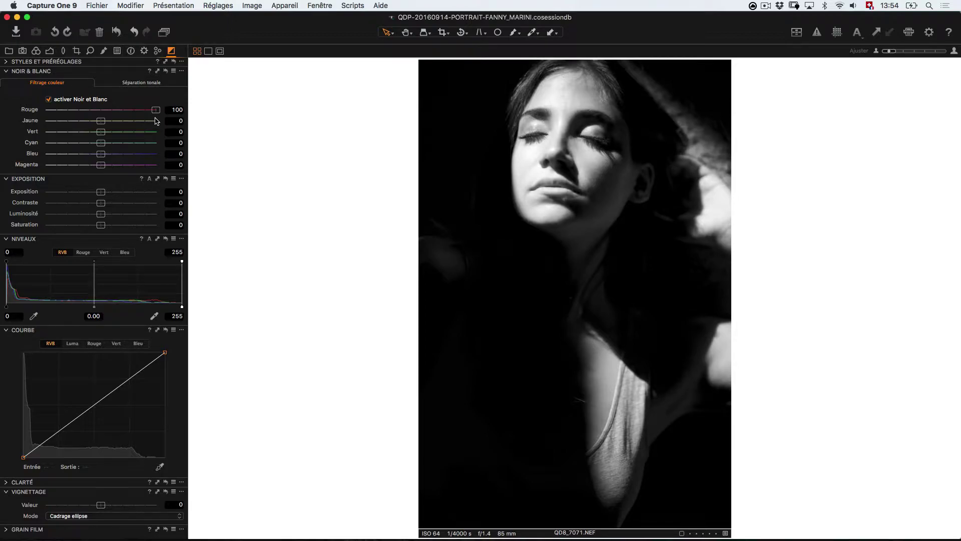
mouse_move(155, 121)
mouse_down()
mouse_move(90, 120)
mouse_move(116, 126)
mouse_up()
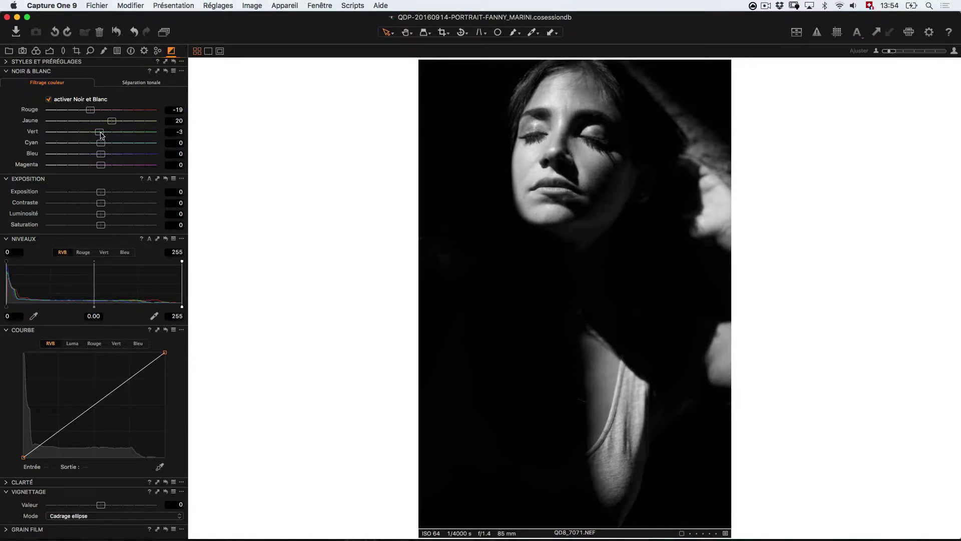
mouse_move(102, 134)
mouse_down()
mouse_move(48, 125)
mouse_move(197, 140)
mouse_move(84, 132)
mouse_move(182, 150)
mouse_move(64, 154)
mouse_move(92, 154)
mouse_move(79, 165)
mouse_move(150, 165)
mouse_move(86, 167)
mouse_up()
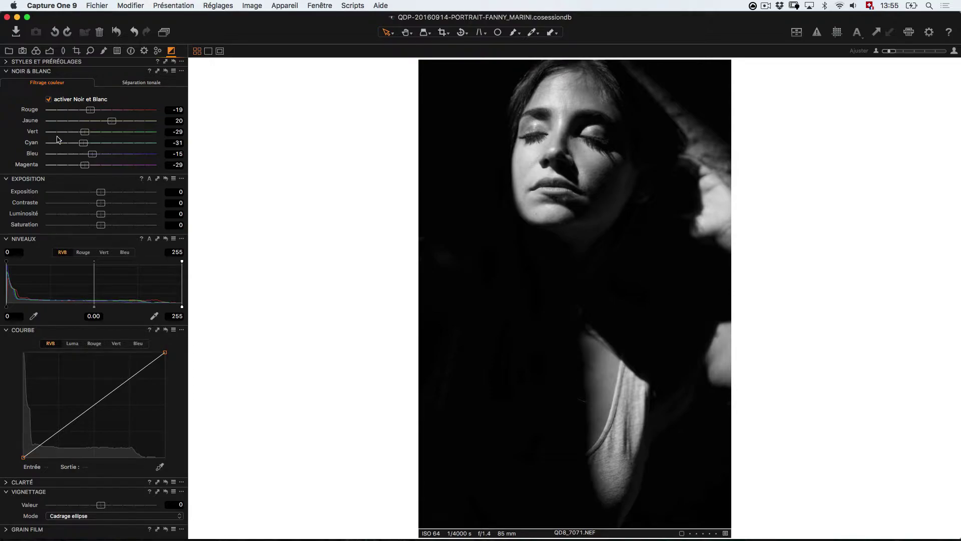
Set split-toning hues to 192 for highlights and 220 for shadows.
click(142, 83)
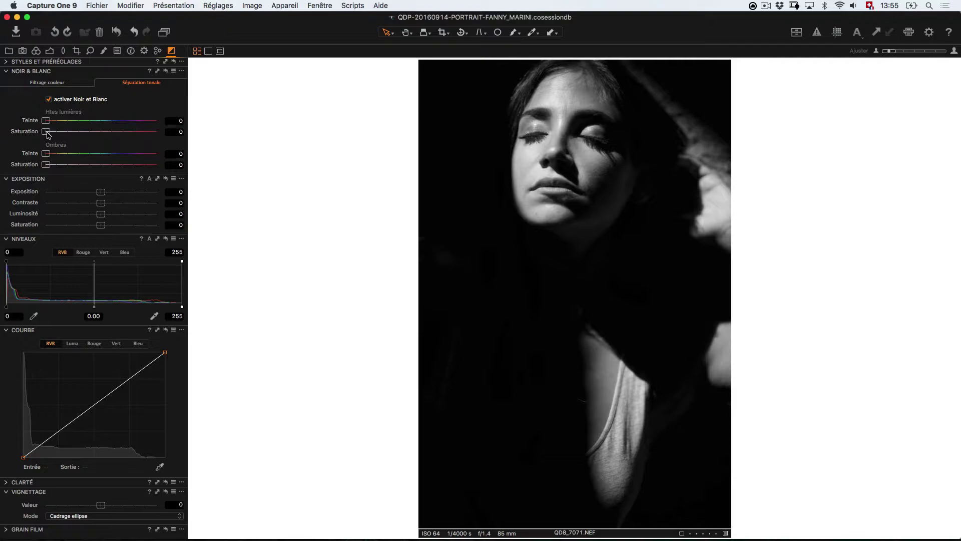
mouse_move(48, 134)
mouse_down()
mouse_move(155, 123)
mouse_move(46, 120)
mouse_move(82, 133)
mouse_move(27, 132)
mouse_up()
drag(46, 121, 107, 125)
drag(48, 135, 115, 158)
drag(46, 165, 49, 171)
Test stronger cyan toning saturation, then return both saturation sliders to 0.
drag(48, 132, 107, 131)
drag(48, 164, 95, 167)
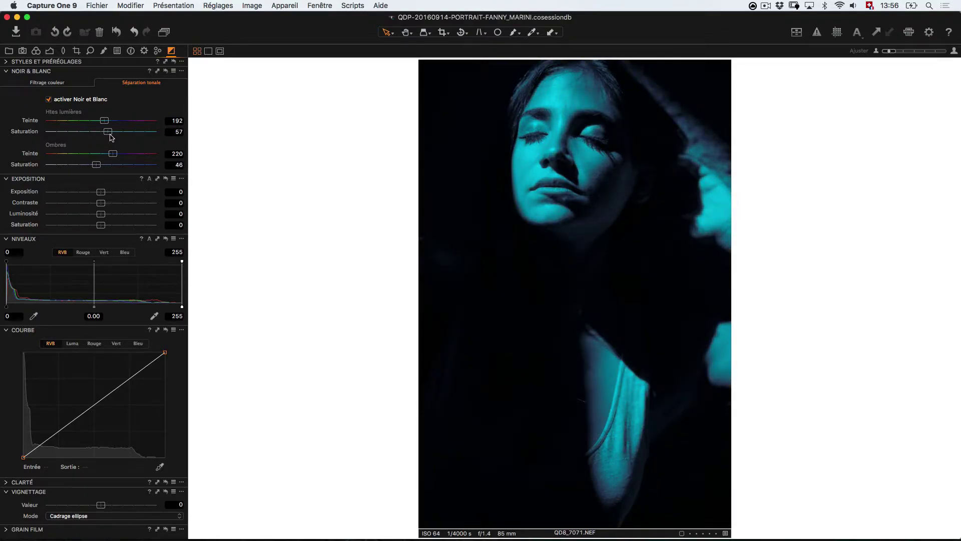
drag(107, 131, 46, 131)
drag(96, 165, 46, 165)
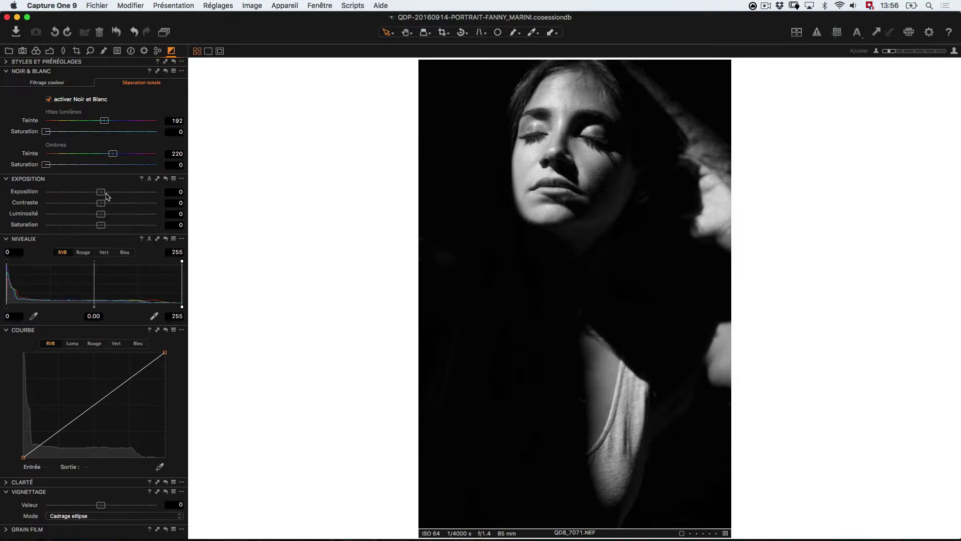
Set exposure 0.18, contrast 3 and brightness 4 while checking the clipping warning.
drag(102, 193, 103, 195)
click(817, 33)
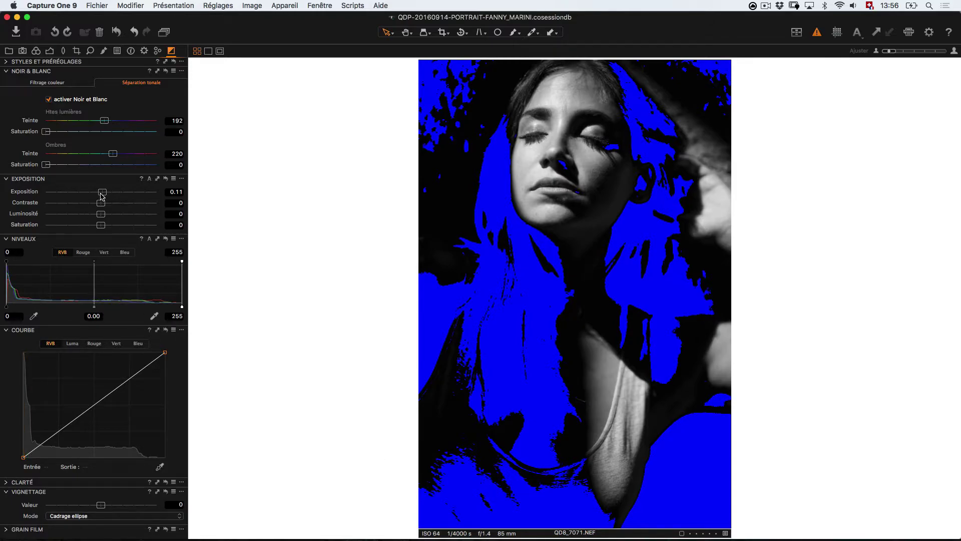
drag(102, 196, 104, 195)
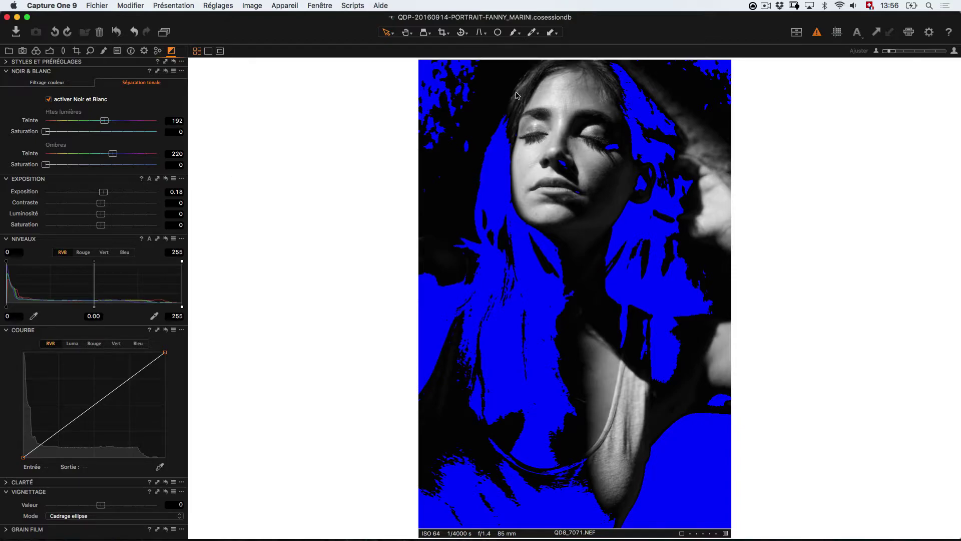
click(817, 34)
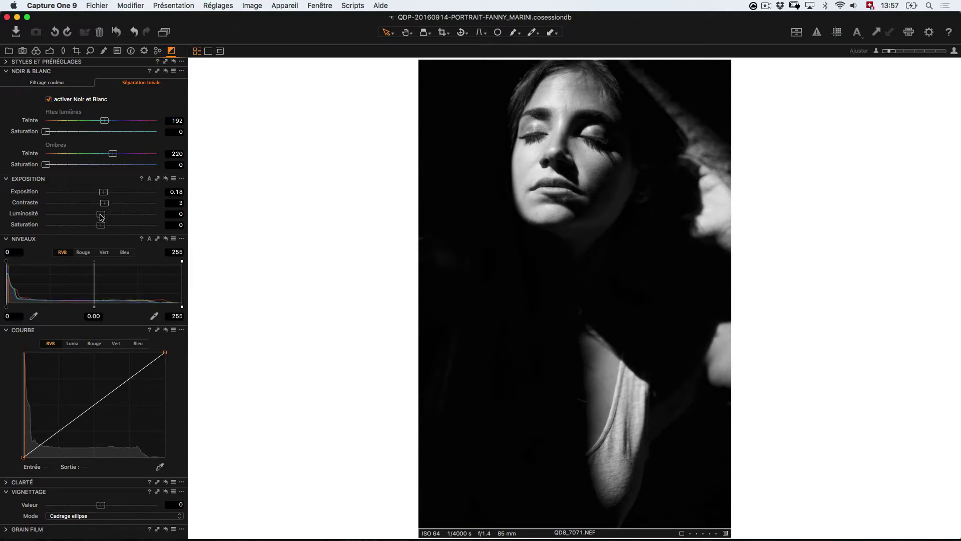
drag(100, 214, 106, 215)
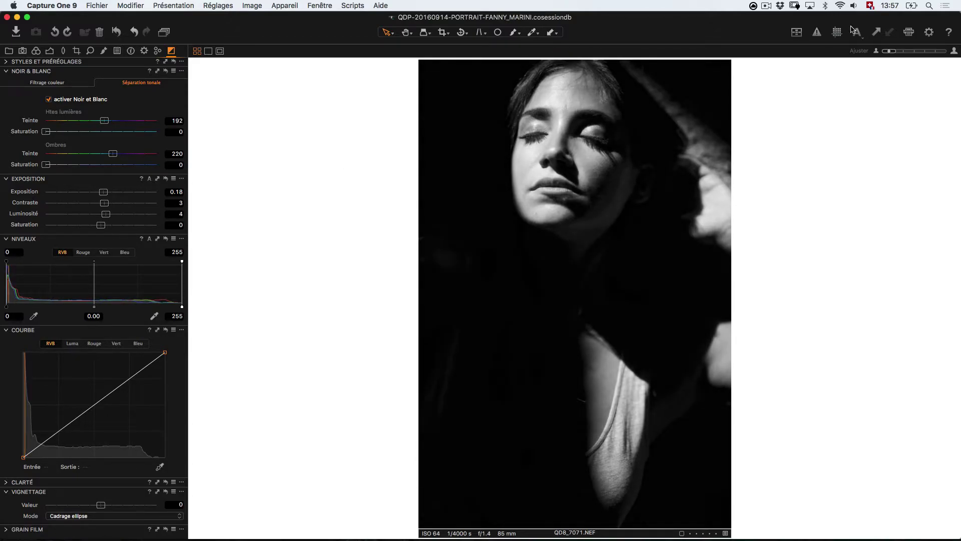
click(817, 33)
click(817, 34)
Keep saturation at 0 after a test, then apply auto levels for a 250 white point.
drag(100, 225, 57, 232)
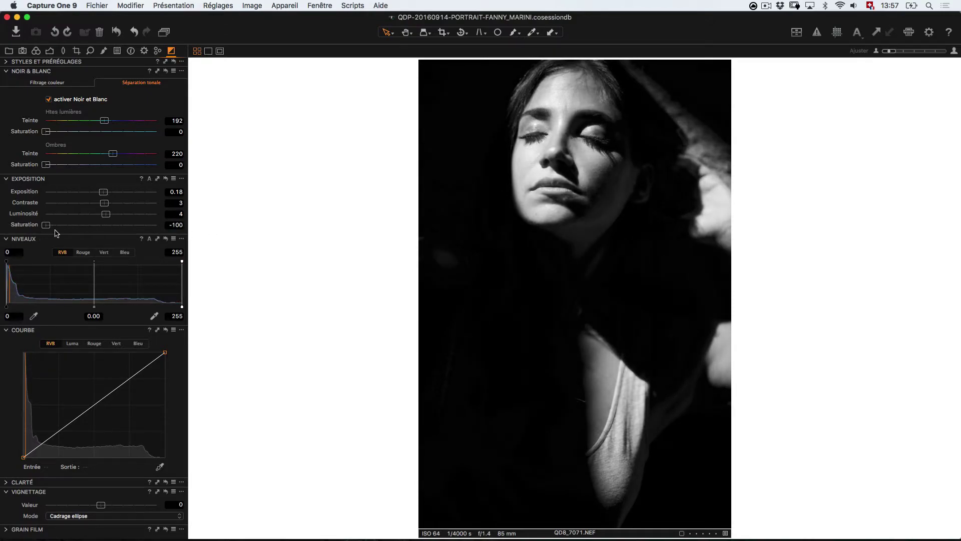
key(super+z)
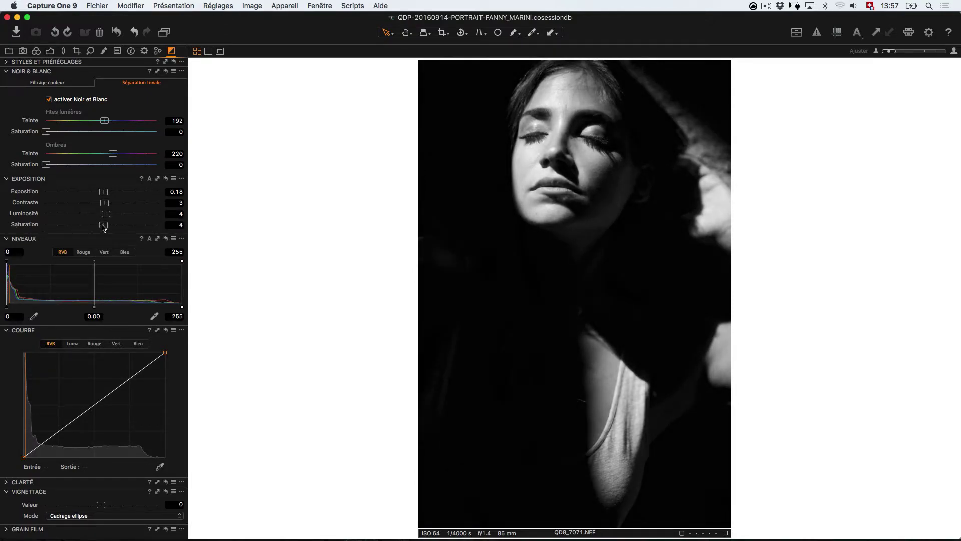
key(super+z)
click(150, 238)
click(125, 253)
click(89, 254)
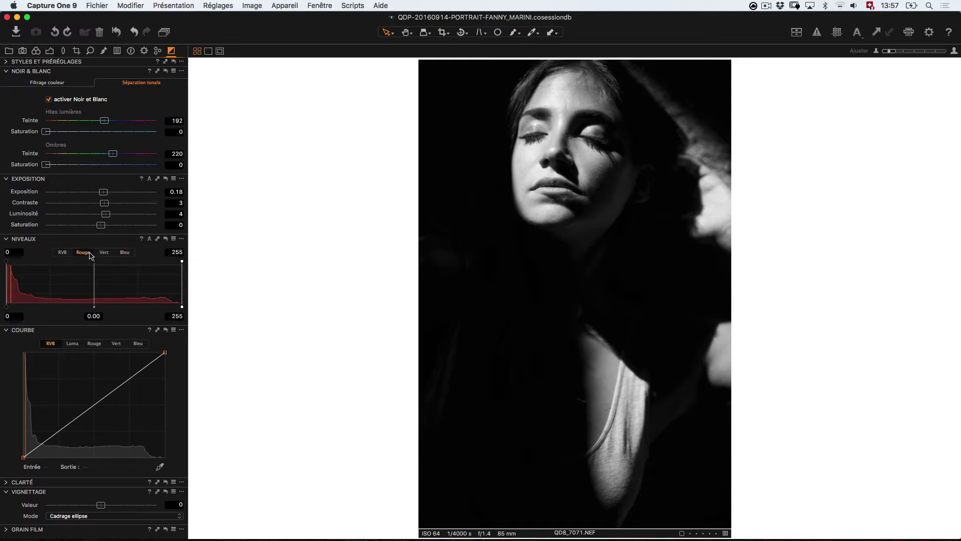
drag(94, 306, 47, 303)
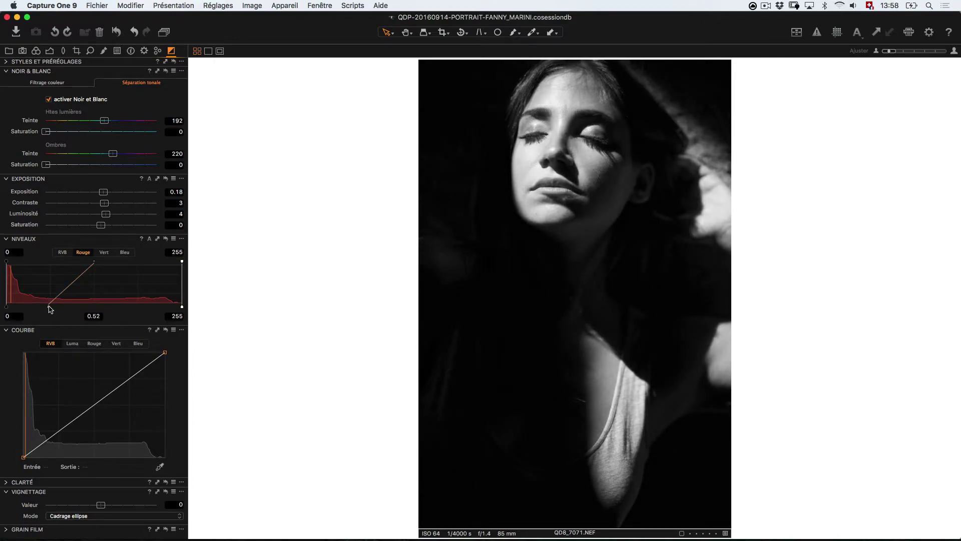
double_click(49, 307)
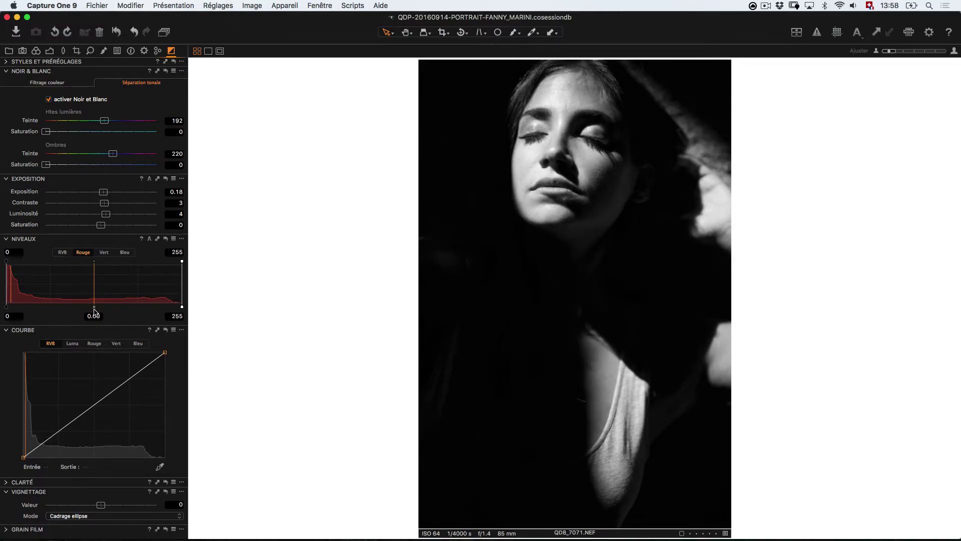
drag(95, 308, 60, 309)
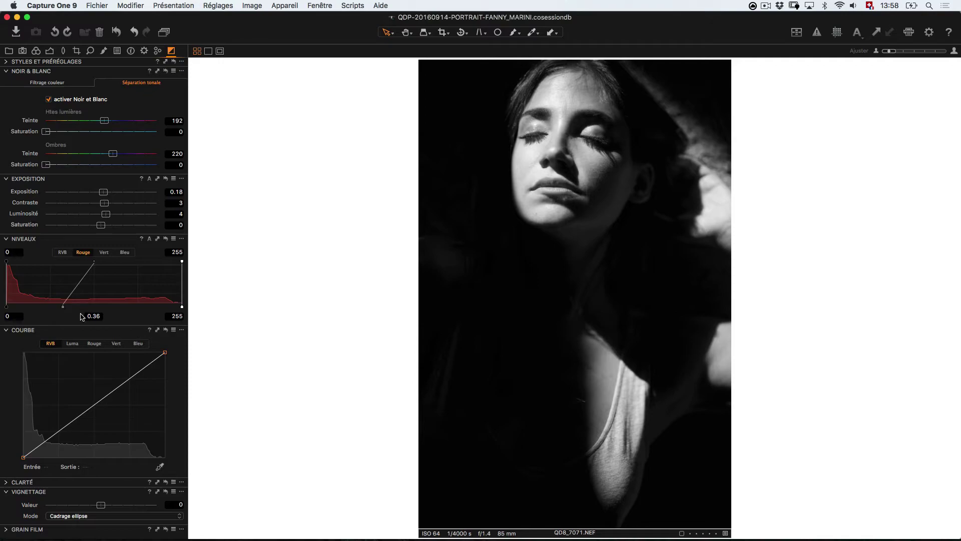
click(63, 309)
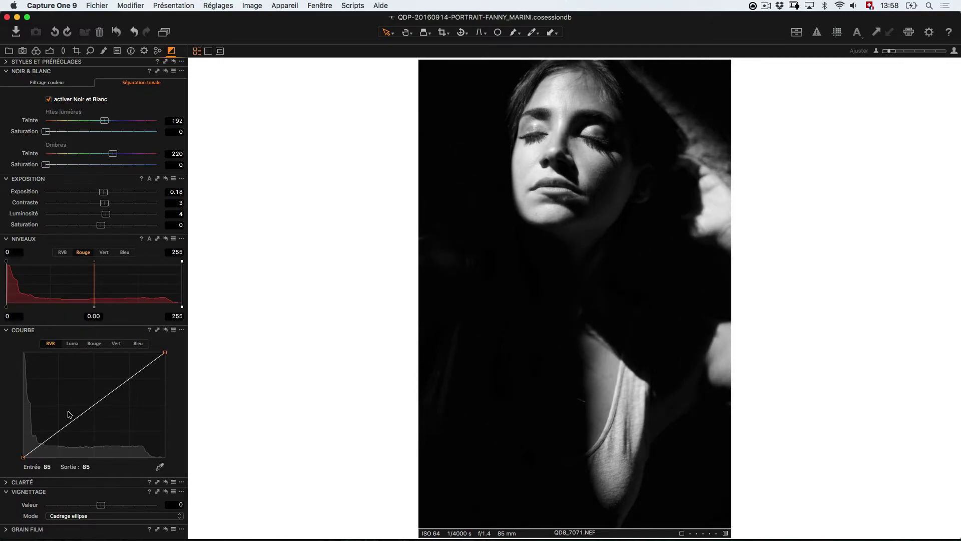
Add a gentle Luma contrast curve with a shadow point and lifted upper tones.
click(72, 343)
click(58, 433)
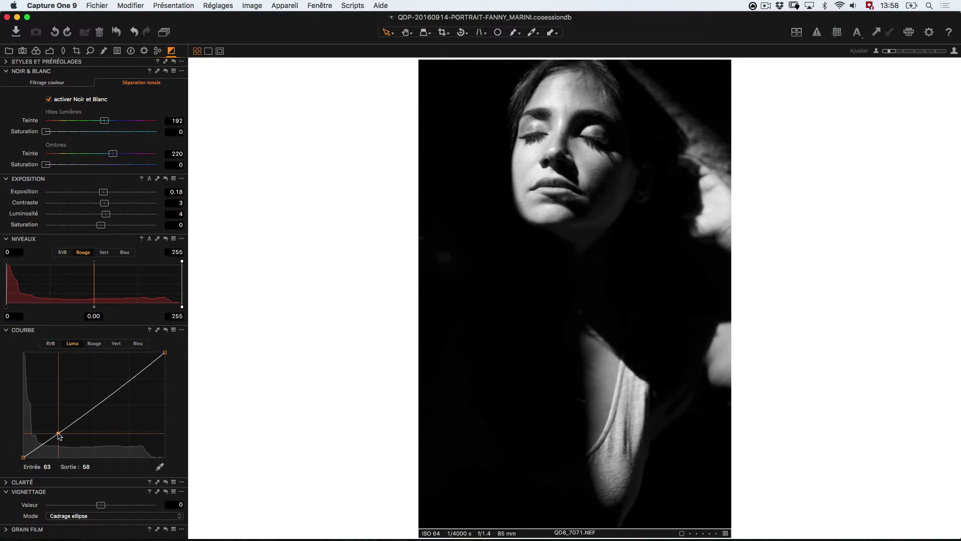
drag(129, 380, 129, 378)
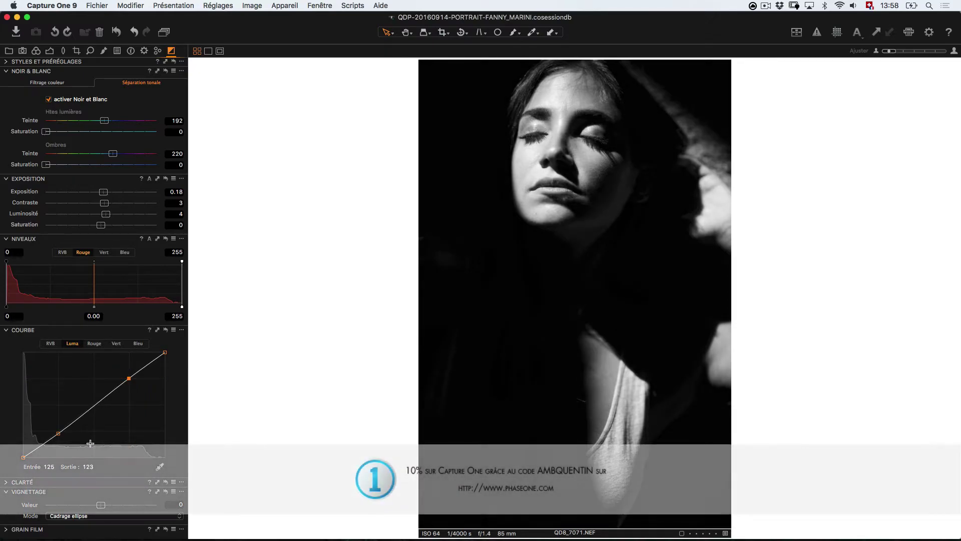
Set Clarté to 4 and show the vignetting settings.
click(10, 481)
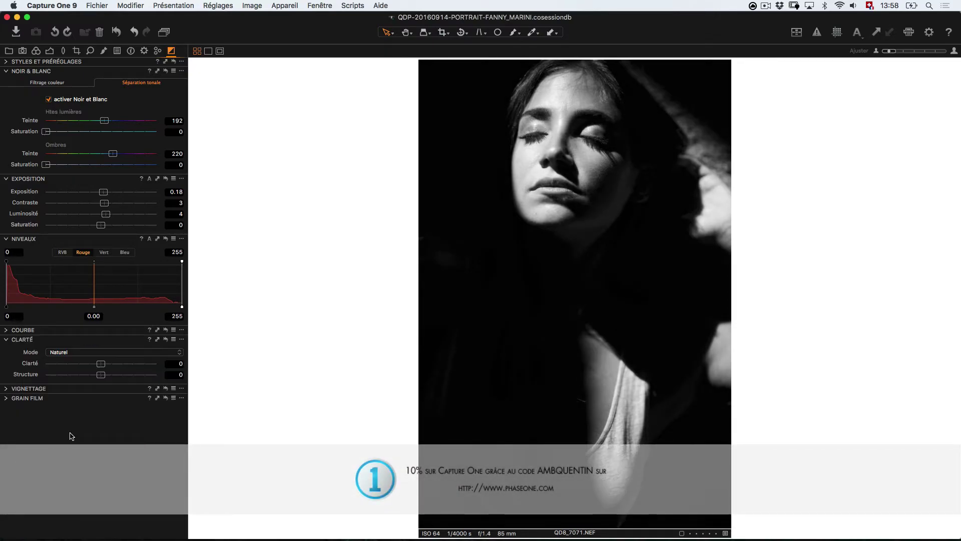
drag(101, 364, 103, 367)
click(12, 389)
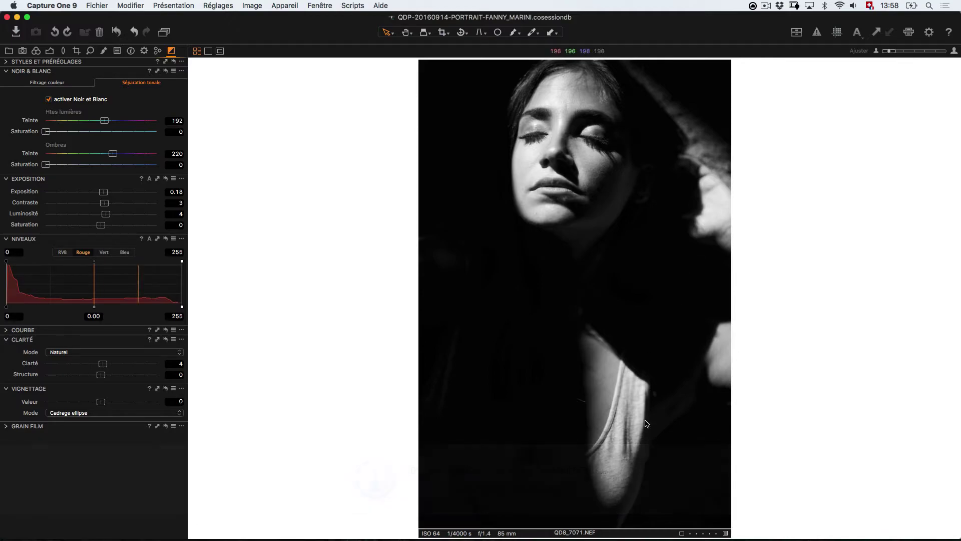
Expand Grain Film to show Grain fin with Impact 0 and Granularité 50.
click(6, 427)
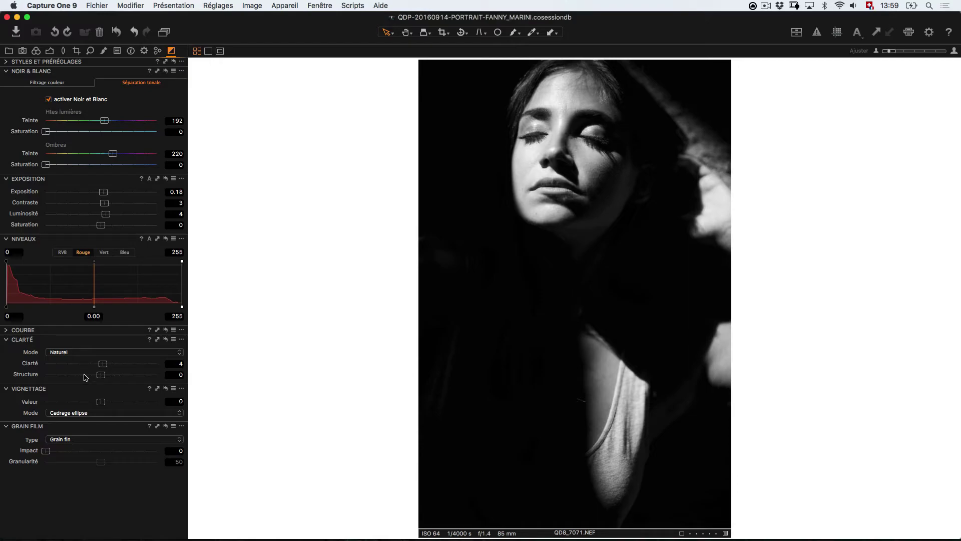
Create a new local adjustment layer named DODGE.
click(102, 52)
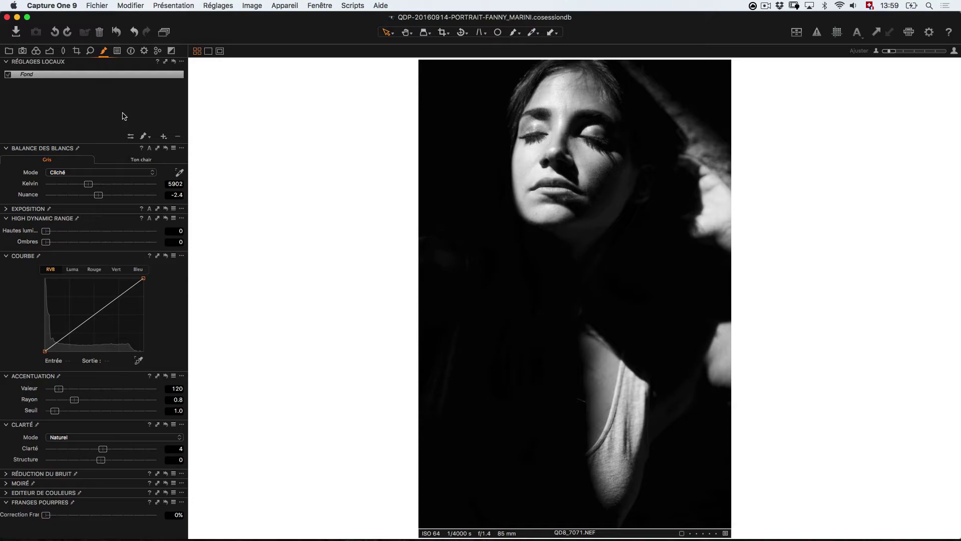
click(164, 136)
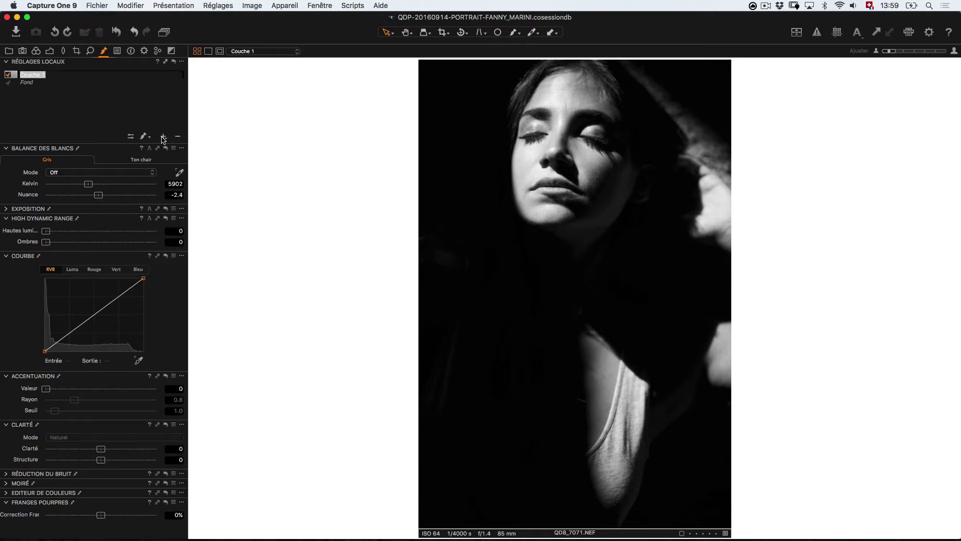
text(DODGE)
key(Return)
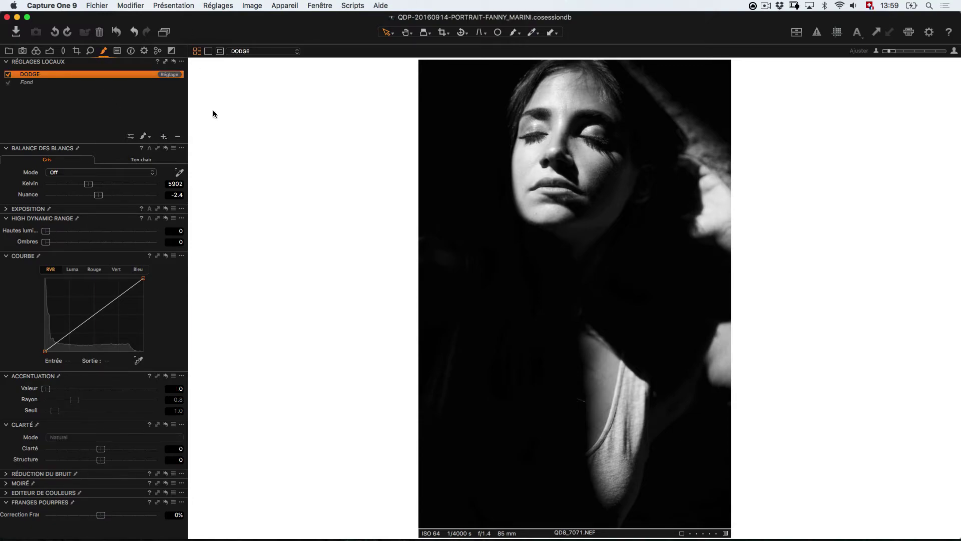
Set the DODGE layer to exposure 1 and shadows 7, ready for brushing.
click(9, 209)
click(177, 222)
text(1)
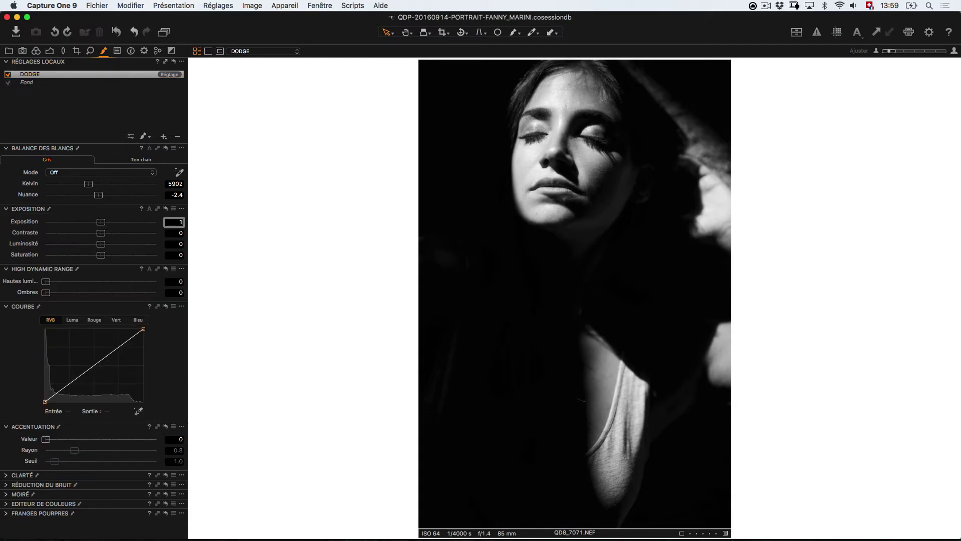
key(Return)
drag(44, 293, 50, 293)
key(b)
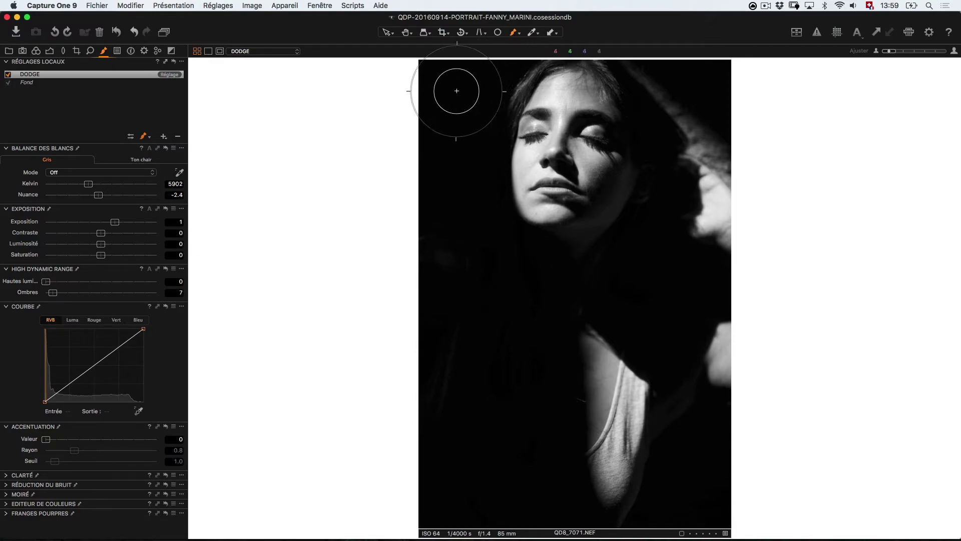
Switch to Dessiner Masque and lower the brush opacity to 20.
click(515, 34)
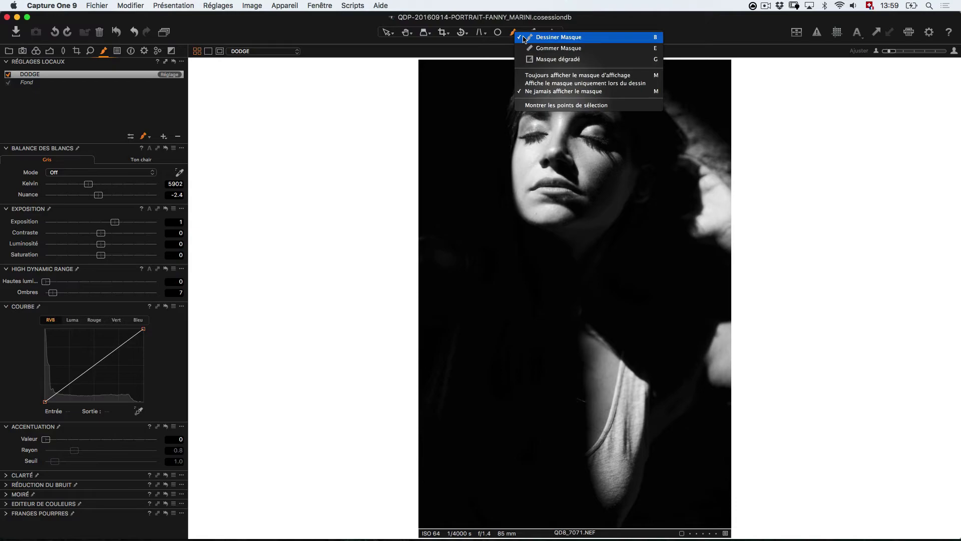
click(524, 39)
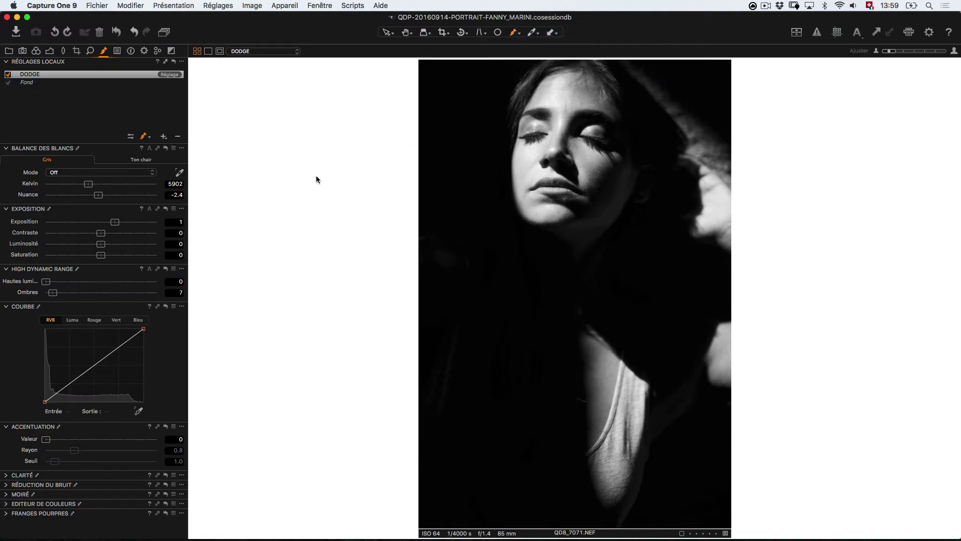
right_click(444, 102)
drag(490, 148, 478, 148)
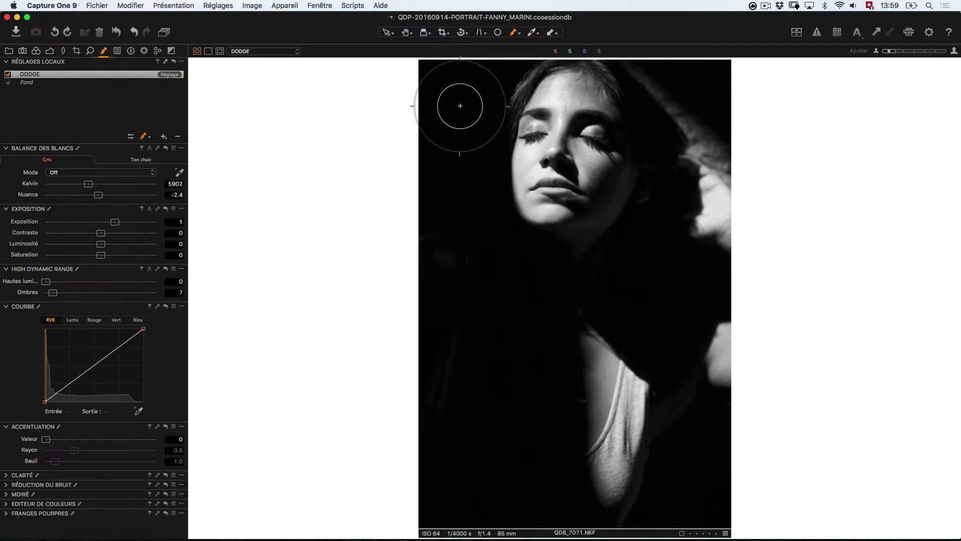
right_click(459, 108)
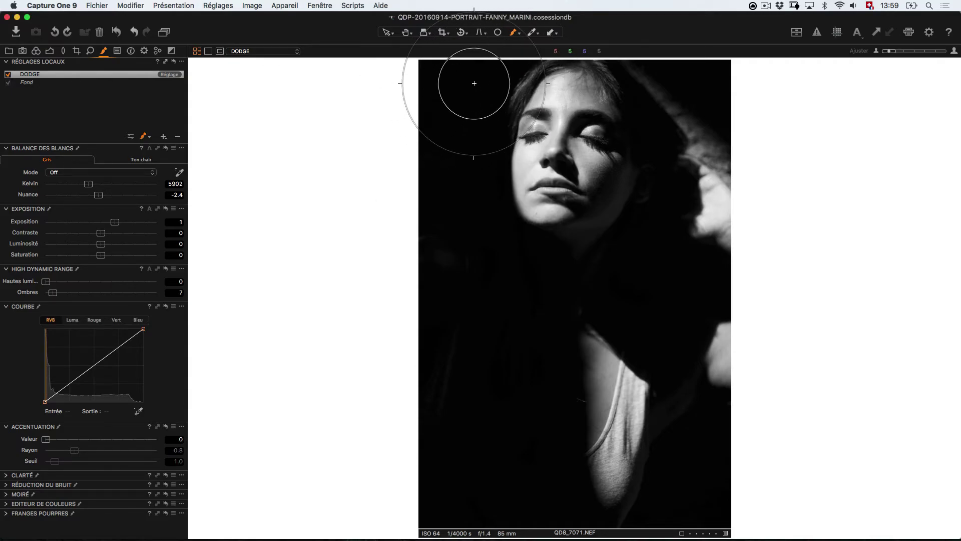
Paint dodge strokes over the dark area and chest with pressure-sensitive brushing.
drag(472, 79, 454, 123)
drag(539, 407, 444, 302)
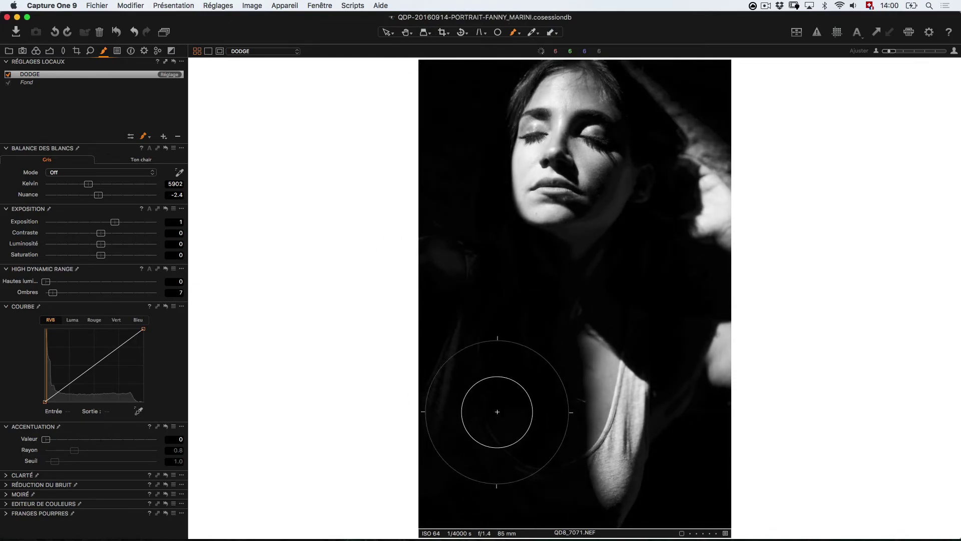
right_click(527, 396)
click(535, 364)
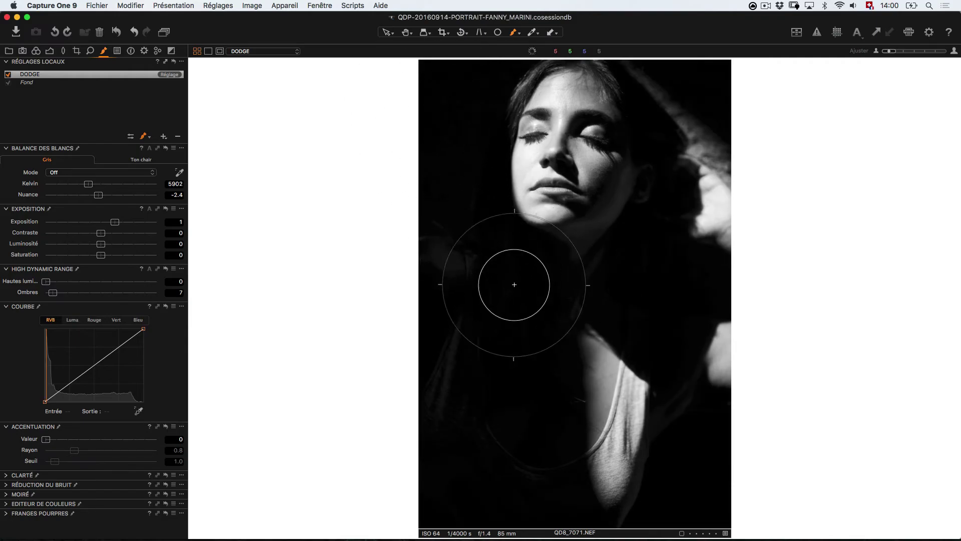
right_click(453, 459)
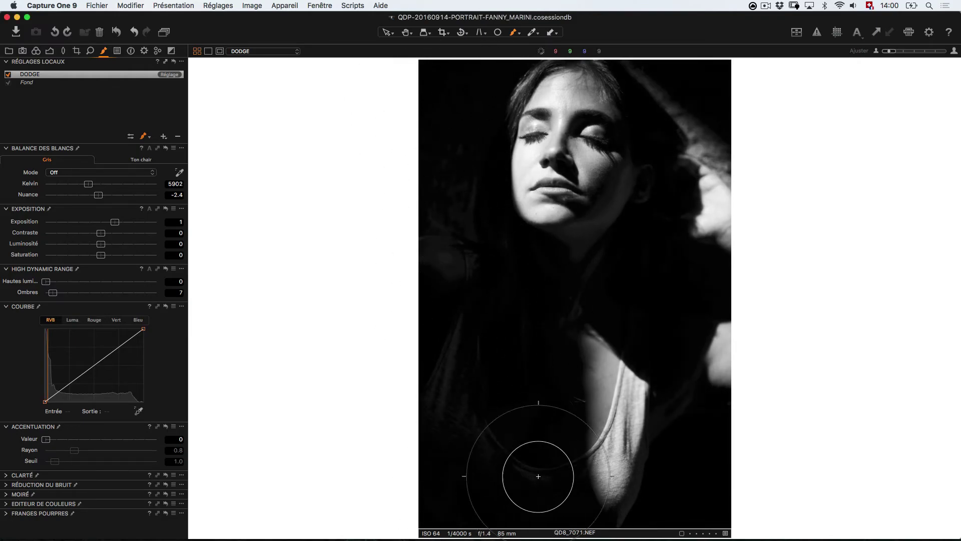
click(622, 323)
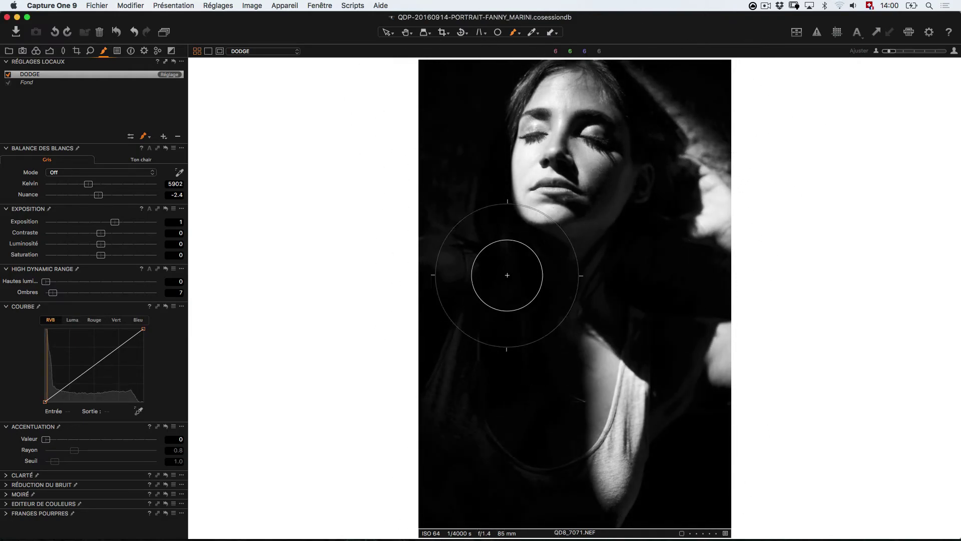
Raise DODGE shadows to 13 and exposure to 1.16, and shrink the brush.
drag(52, 293, 60, 294)
drag(116, 223, 118, 223)
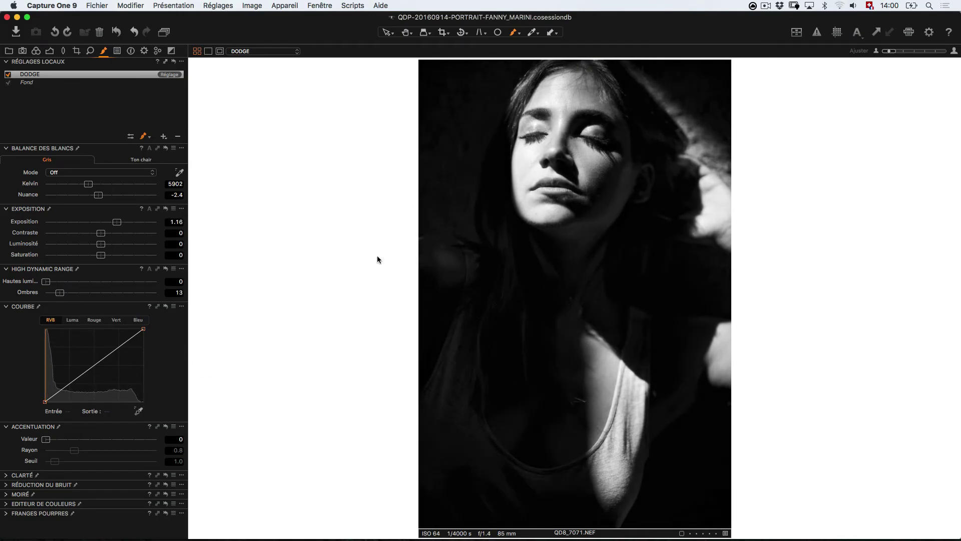
right_click(543, 135)
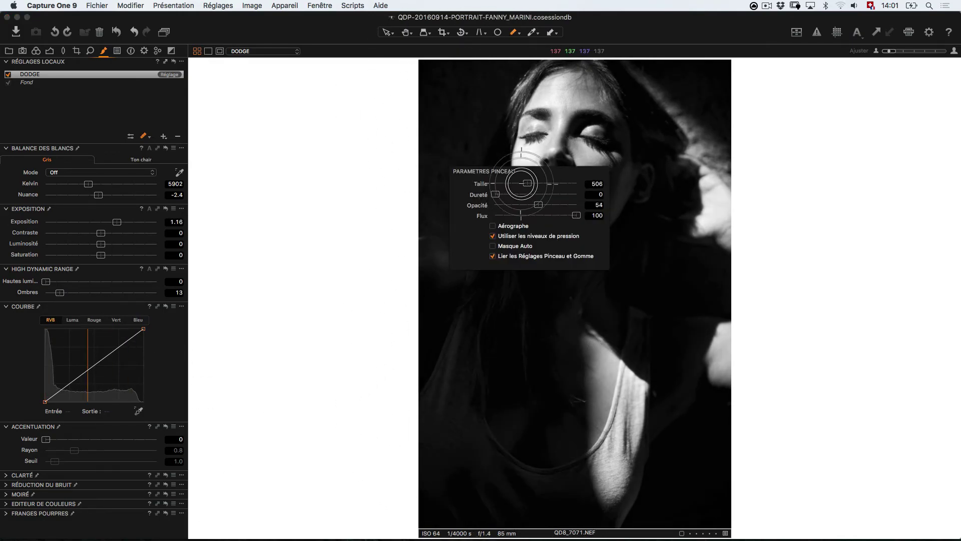
right_click(532, 158)
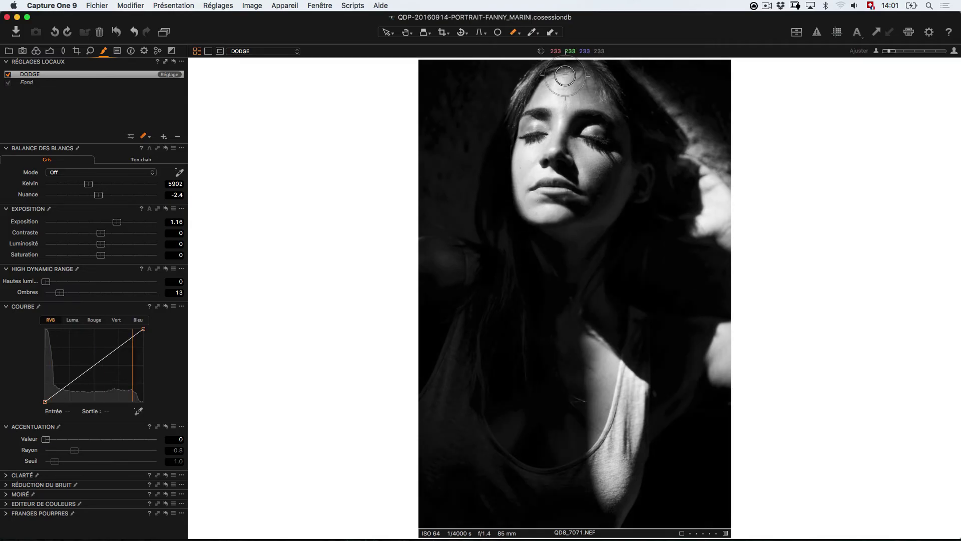
right_click(597, 273)
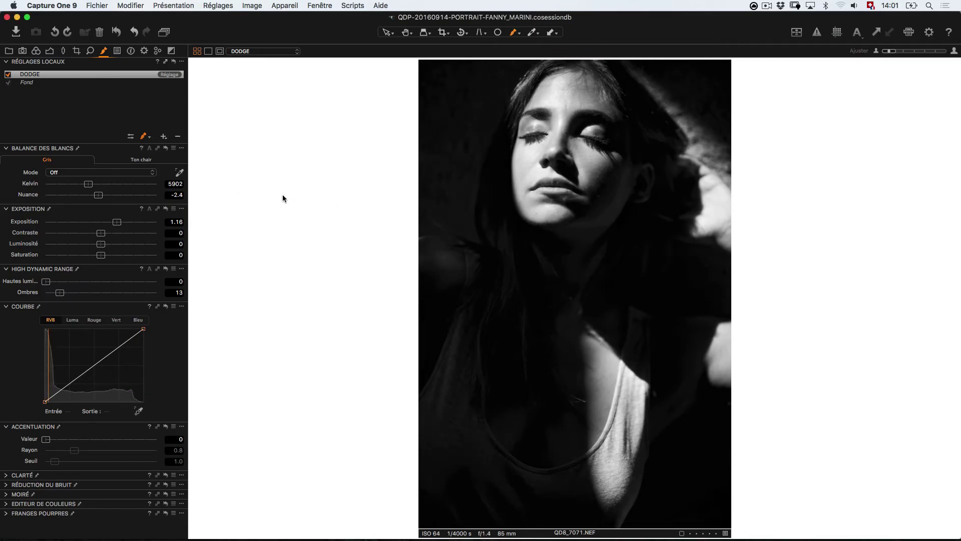
click(163, 136)
Name the new layer BURN and set its exposure to -1 and highlights to 7.
text(BUN)
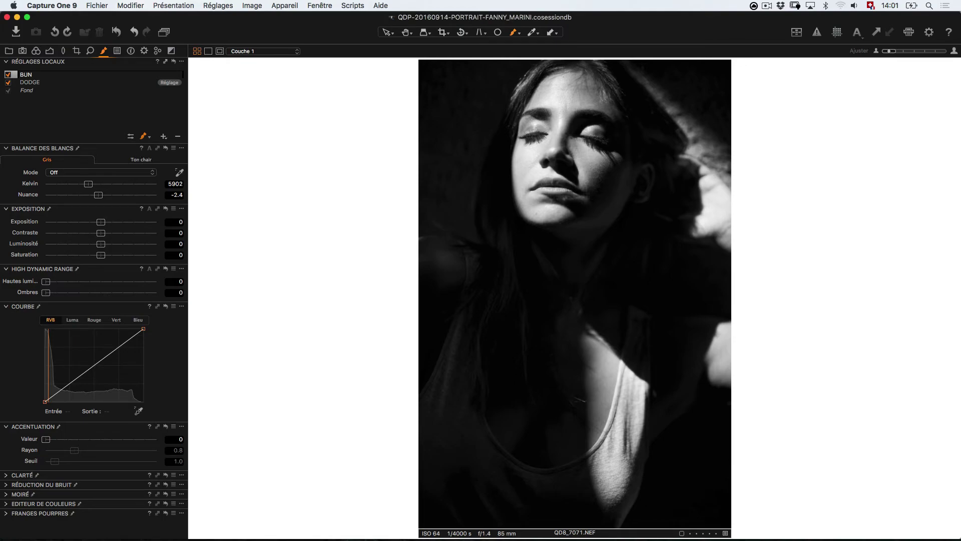
text(N)
key(Return)
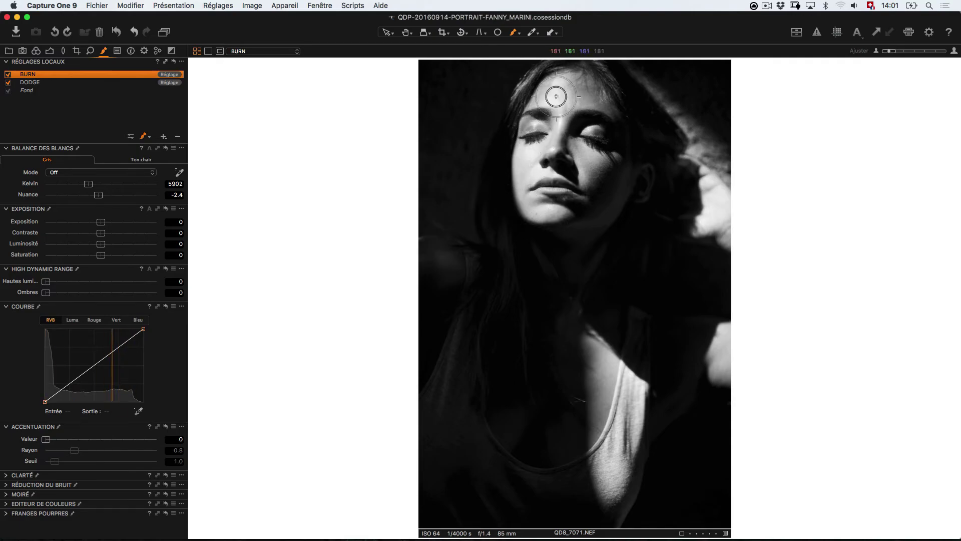
click(525, 229)
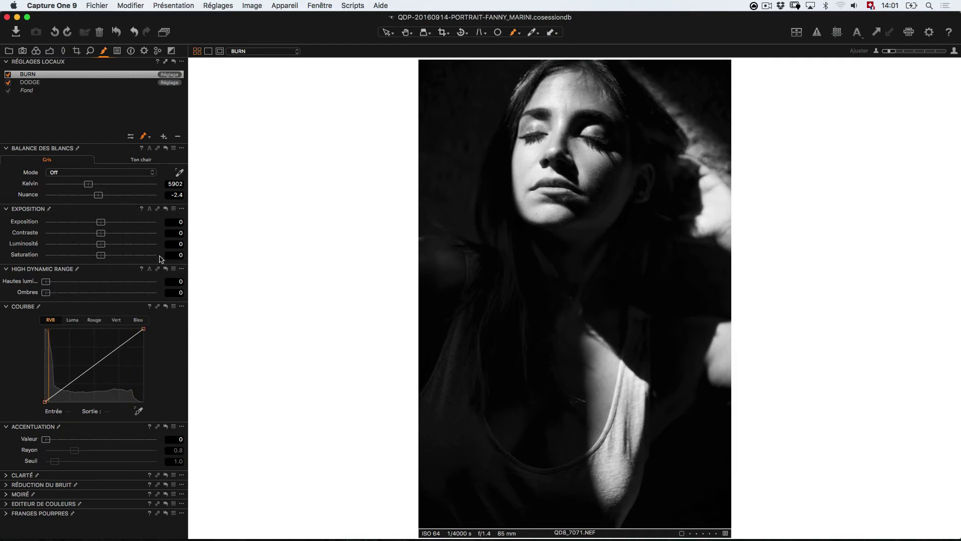
click(174, 221)
text(-1)
key(Return)
drag(47, 281, 59, 282)
Brush the BURN layer over the bright forehead and the hair on the right.
drag(532, 102, 540, 160)
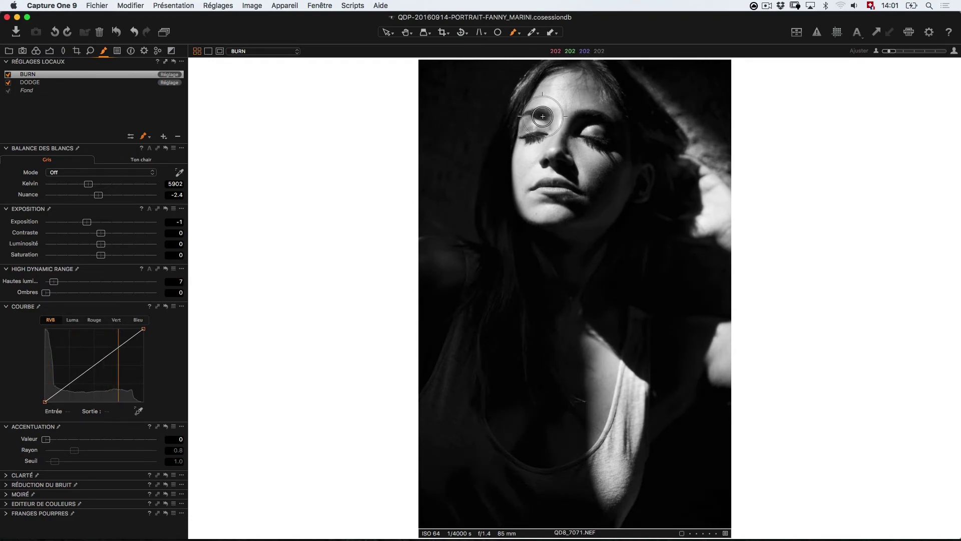
right_click(540, 133)
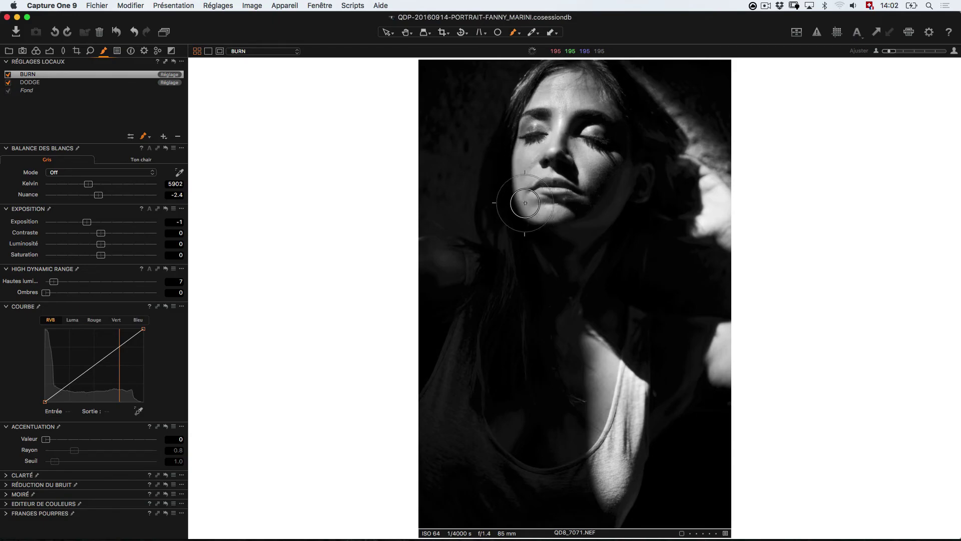
mouse_move(718, 194)
mouse_down()
mouse_move(570, 418)
mouse_move(638, 397)
mouse_move(583, 196)
mouse_move(530, 167)
mouse_move(476, 315)
mouse_up()
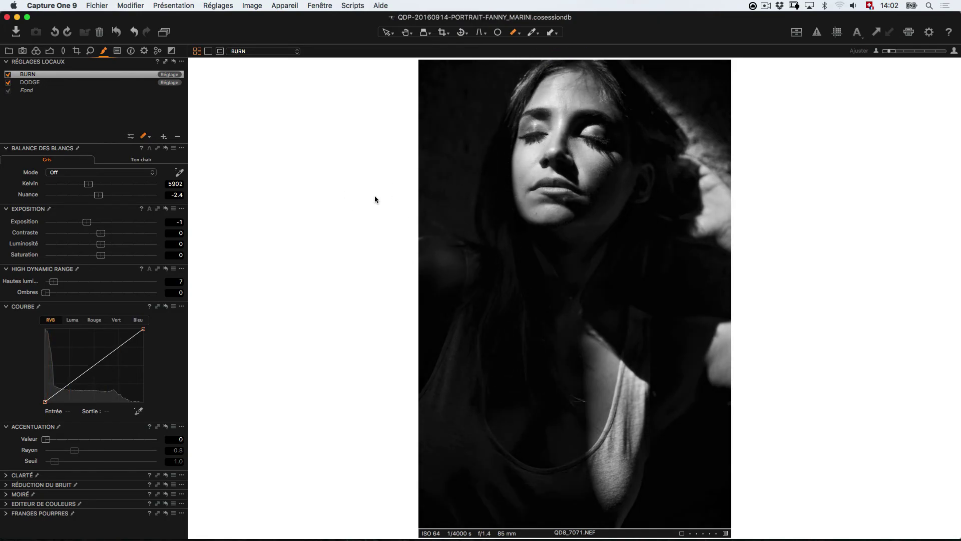
key(v)
key(super+r)
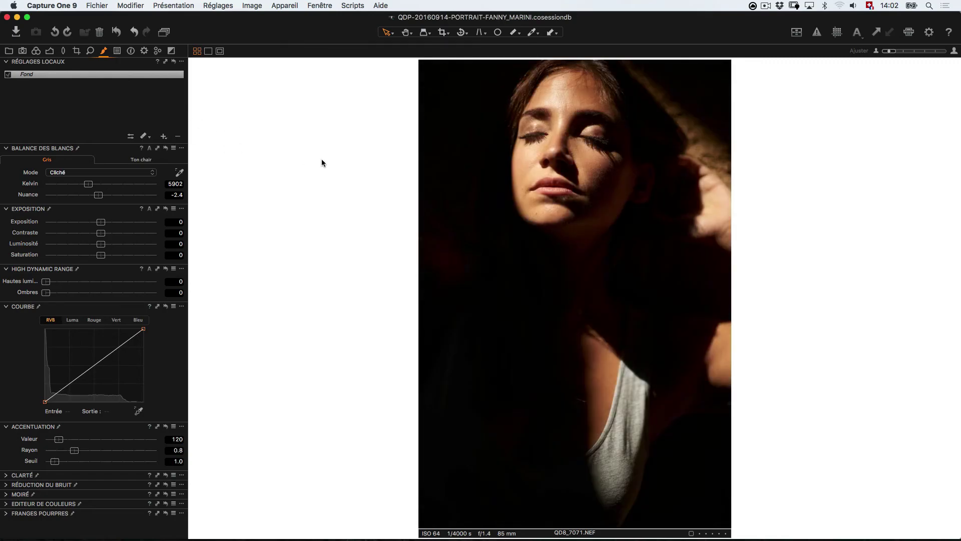
key(super+z)
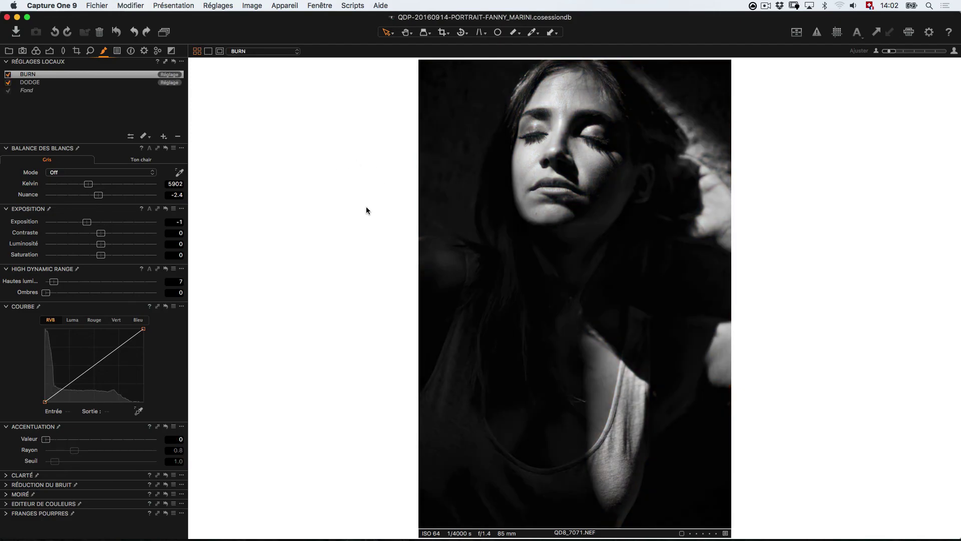
Set global Contrast to 4 and raise the Levels black point to 2.
click(50, 51)
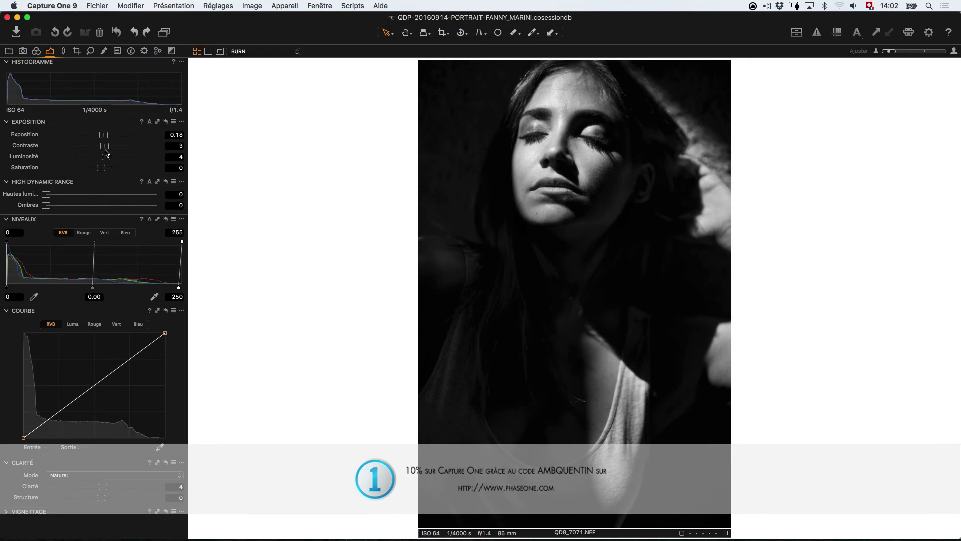
drag(107, 149, 108, 149)
drag(7, 287, 6, 288)
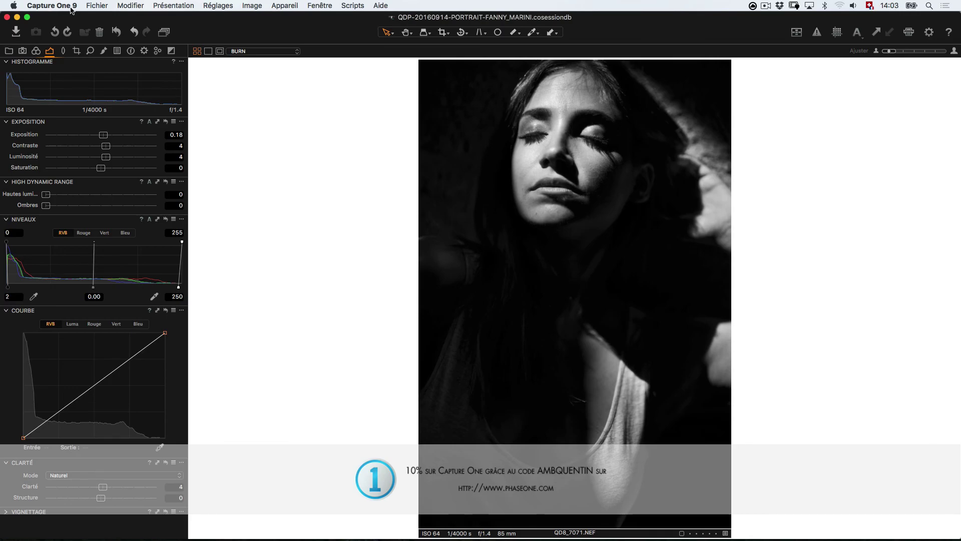
click(103, 50)
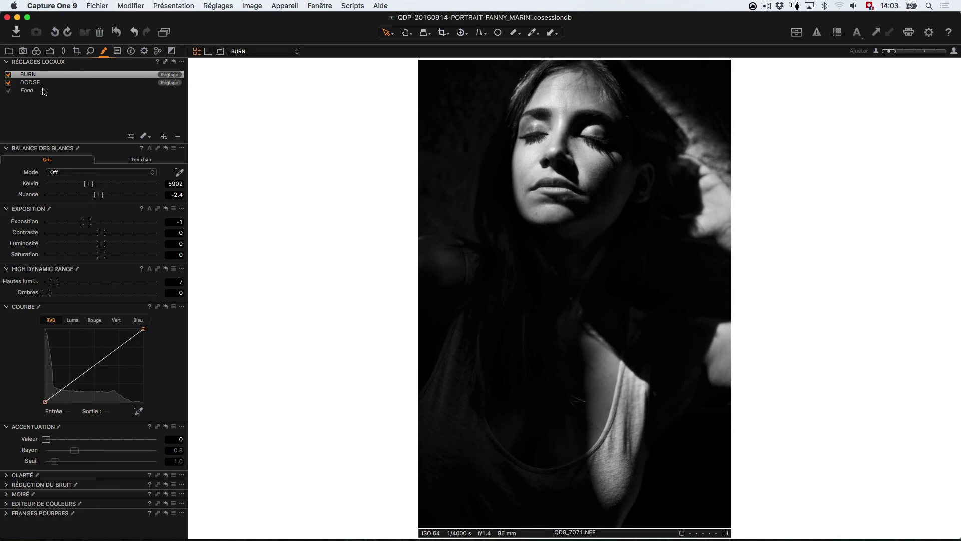
Adjust the DODGE layer exposure through 0.91 and 0, settling at 1.11.
click(44, 82)
drag(116, 222, 114, 223)
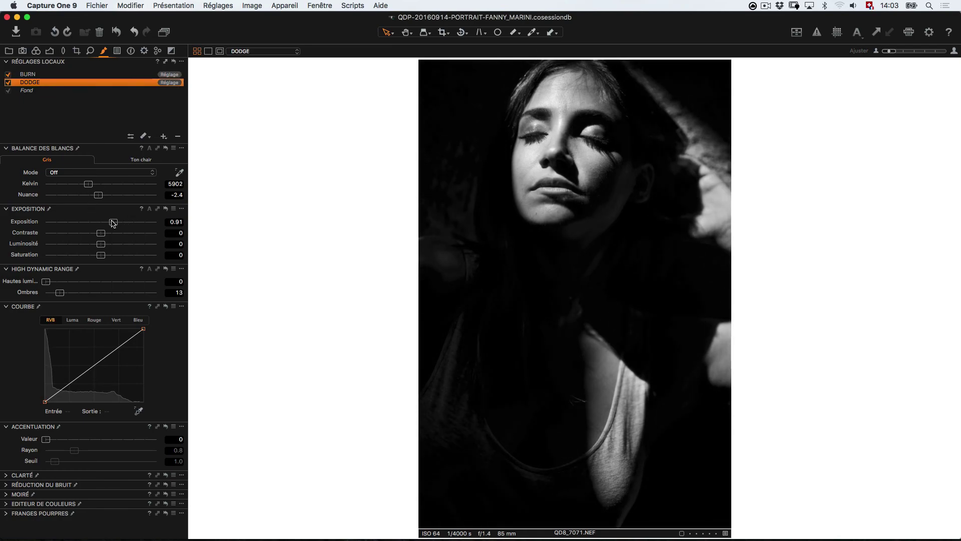
double_click(114, 223)
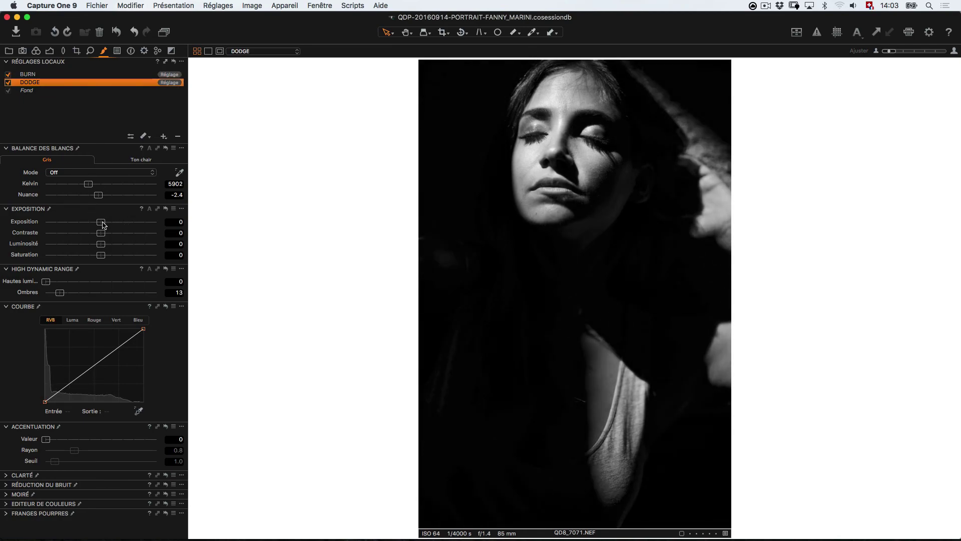
drag(101, 221, 118, 224)
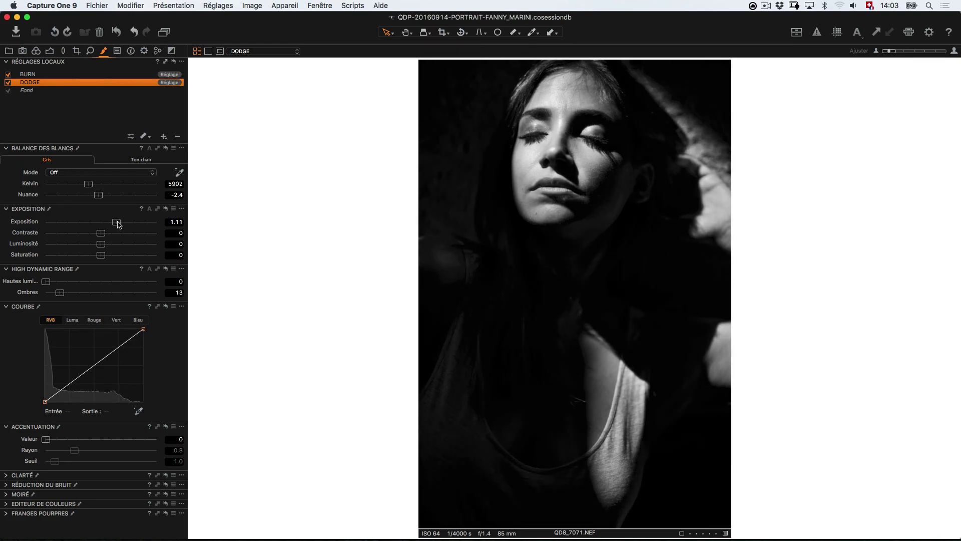